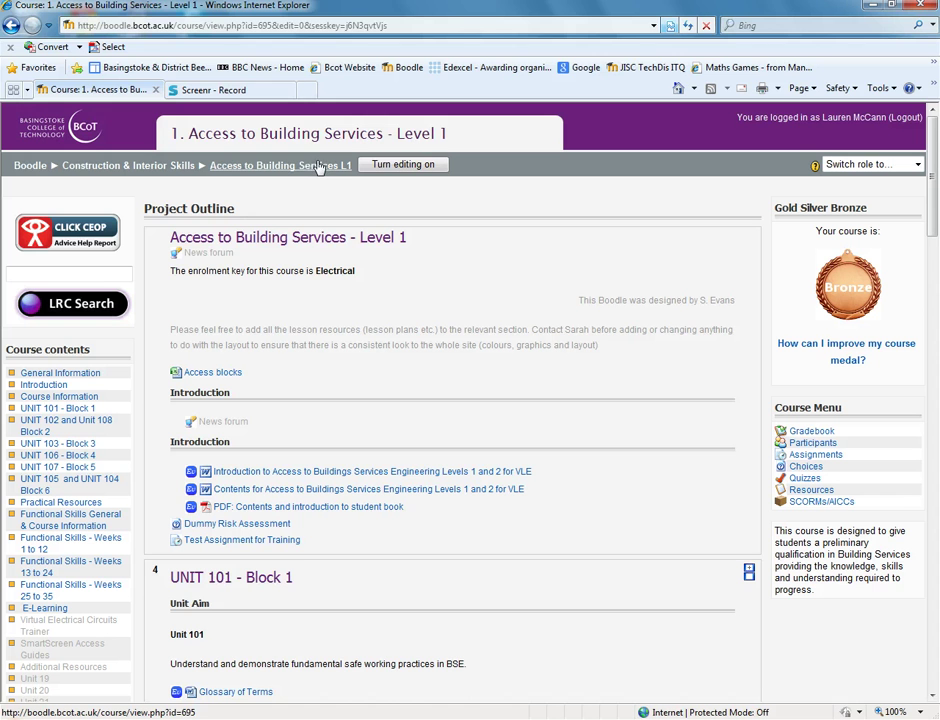
{"action": "left_click", "coordinate": [390, 166]}
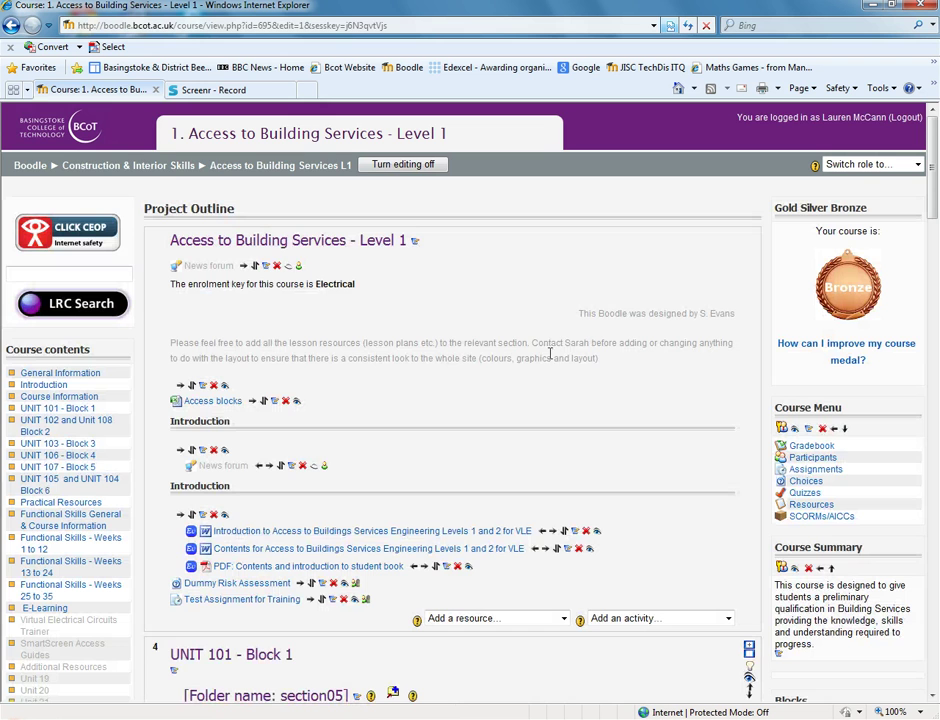
{"action": "scroll", "coordinate": [451, 273], "scroll_direction": "down", "scroll_amount": 3}
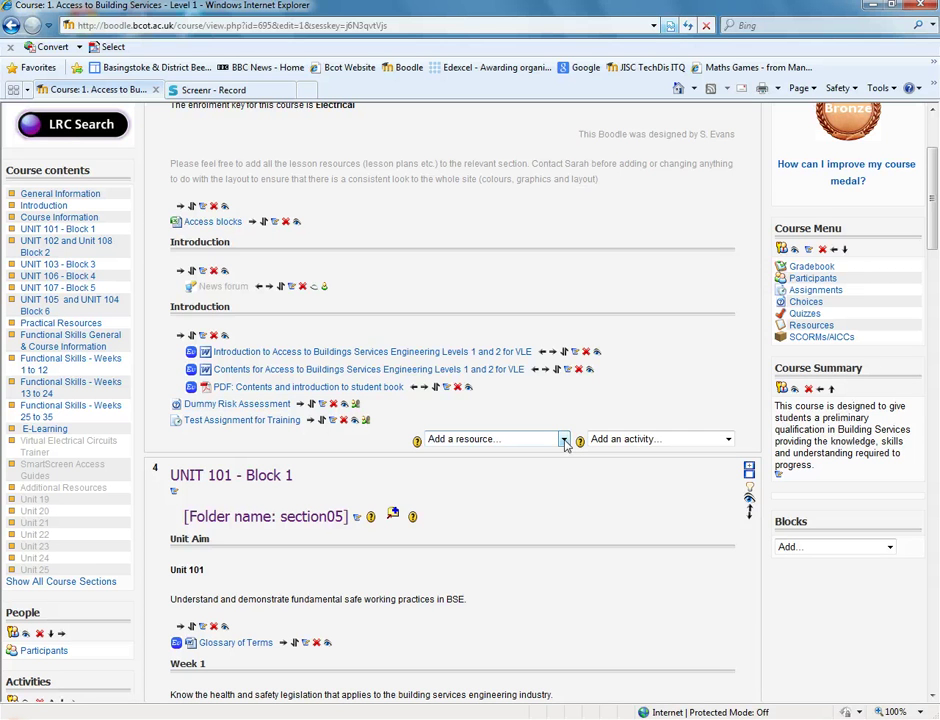
{"action": "left_click", "coordinate": [564, 441]}
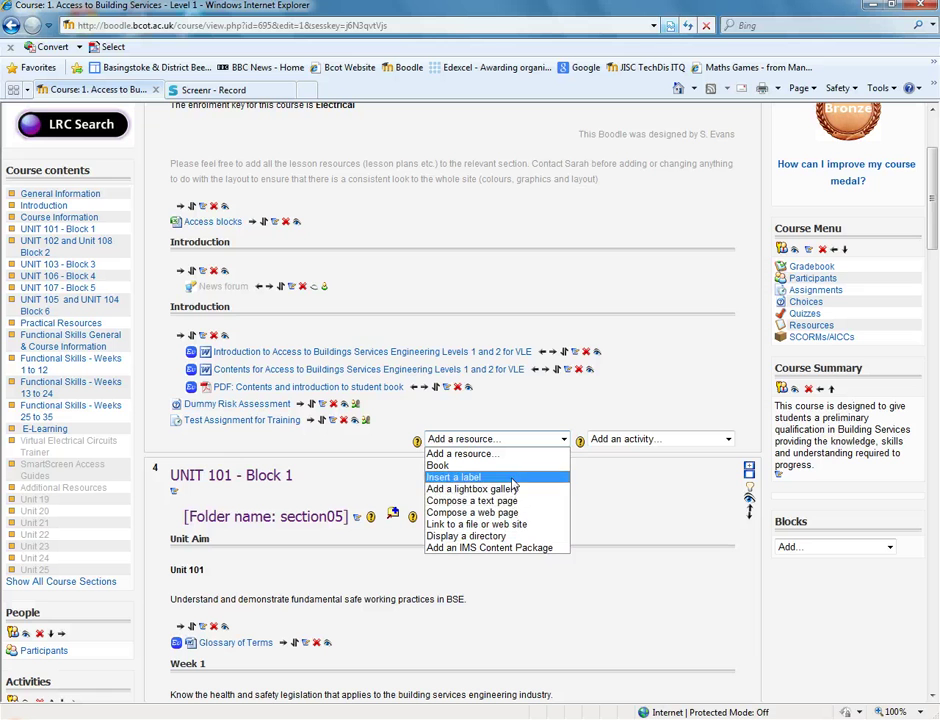
{"action": "left_click", "coordinate": [615, 511]}
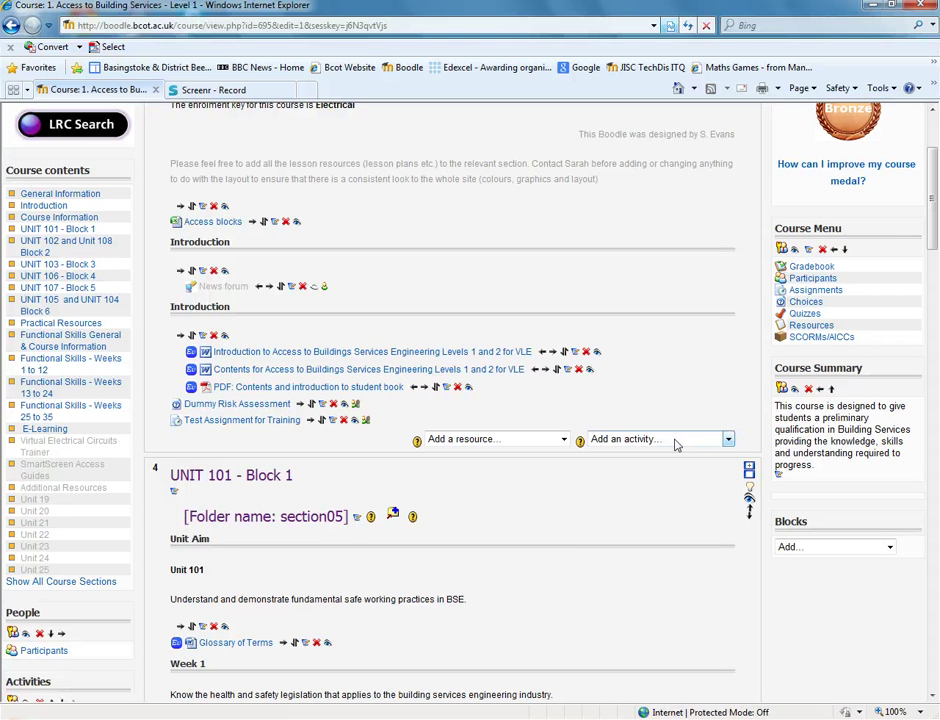
{"action": "left_click", "coordinate": [727, 440]}
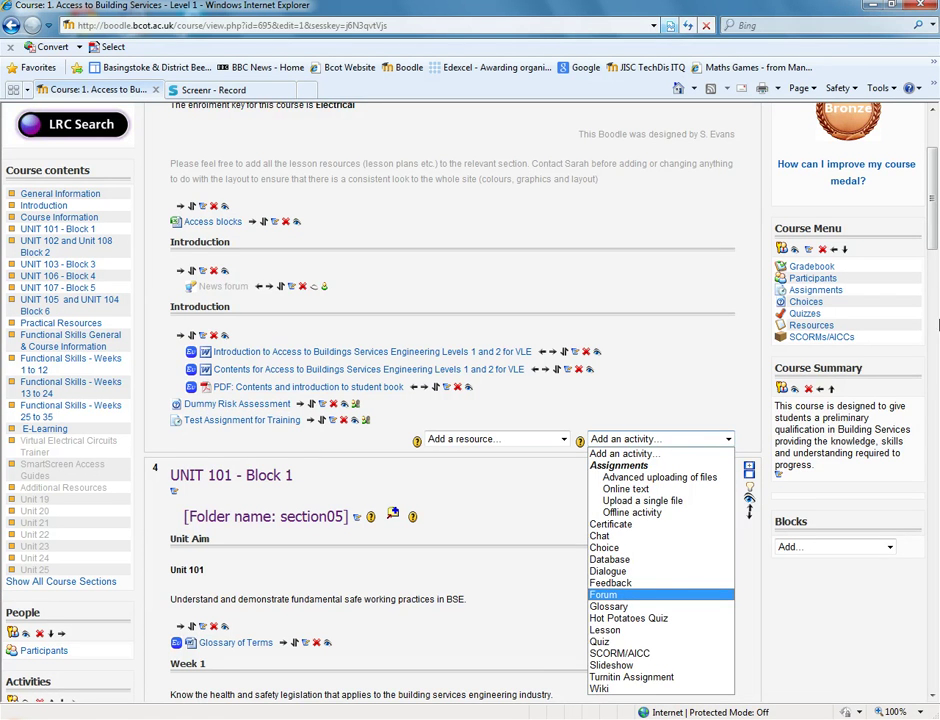
{"action": "left_click_drag", "start_coordinate": [935, 180], "coordinate": [935, 297]}
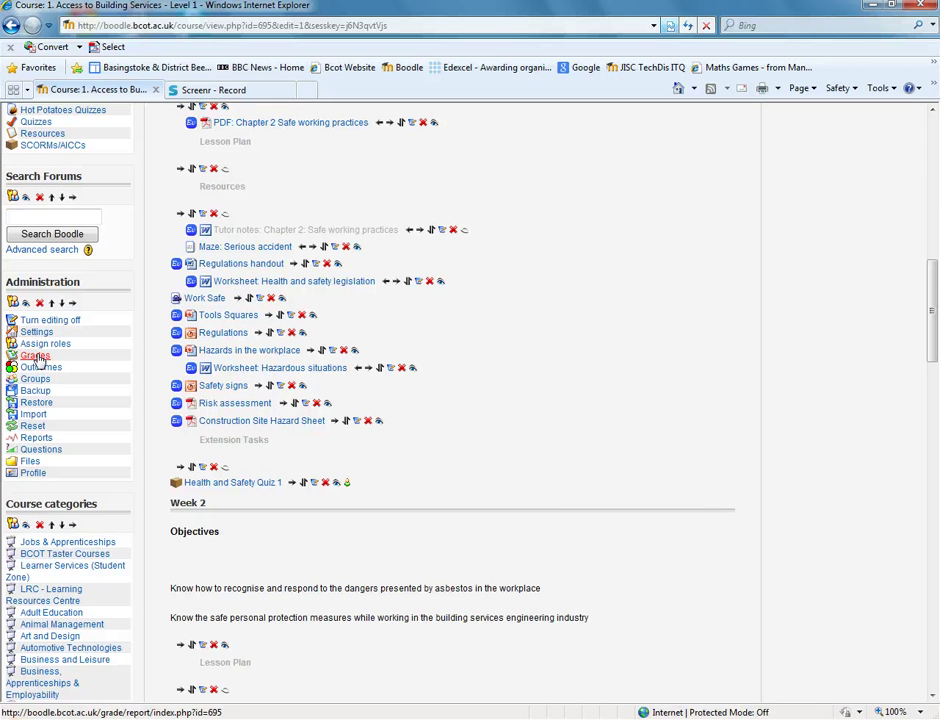
{"action": "scroll", "coordinate": [688, 333], "scroll_direction": "up", "scroll_amount": 10}
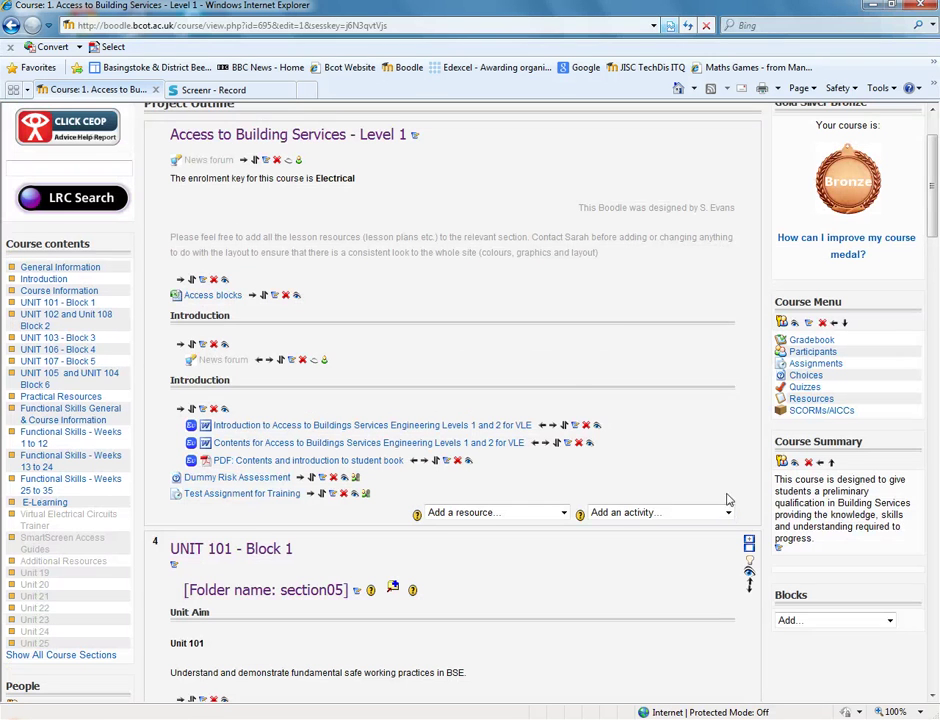
{"action": "left_click", "coordinate": [727, 511]}
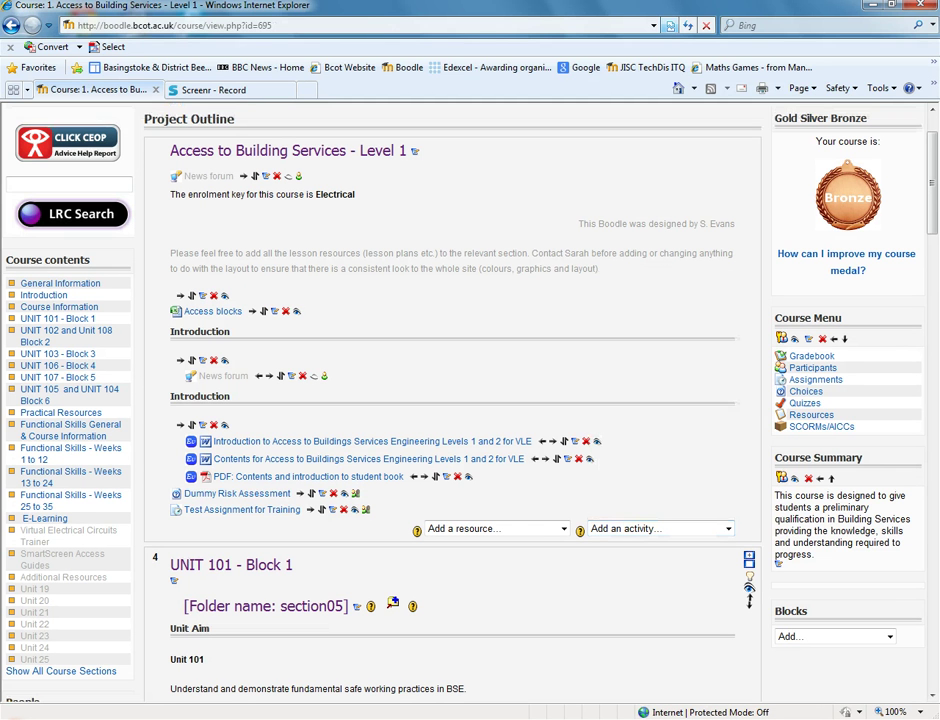
Add an Advanced uploading of files assignment from the course's activity list
{"action": "left_click", "coordinate": [728, 529]}
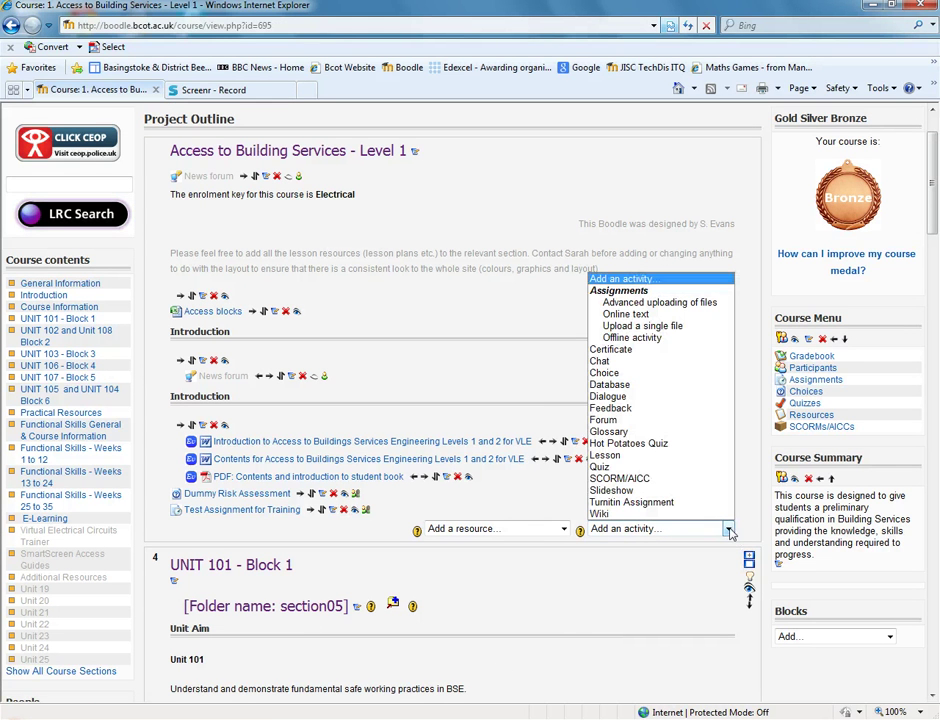
{"action": "left_click", "coordinate": [655, 303]}
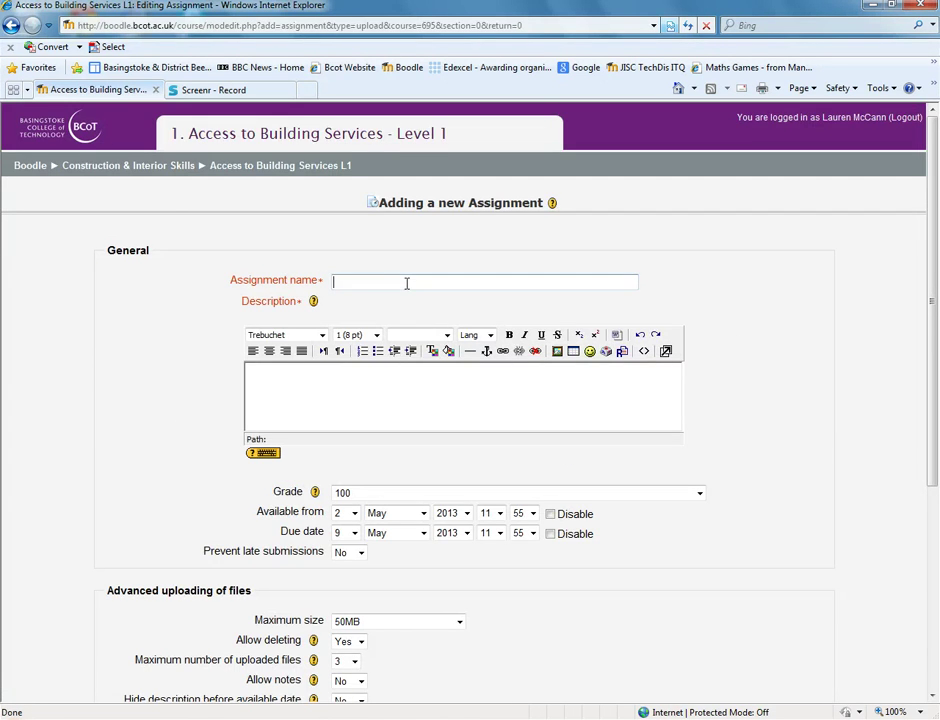
Name the assignment 'Test Assignment 1' and paste the Hokey Kokey instructions as its description
{"action": "type", "text": "Test "}
{"action": "type", "text": "Ass"}
{"action": "type", "text": "ignment 1"}
{"action": "left_click", "coordinate": [392, 392]}
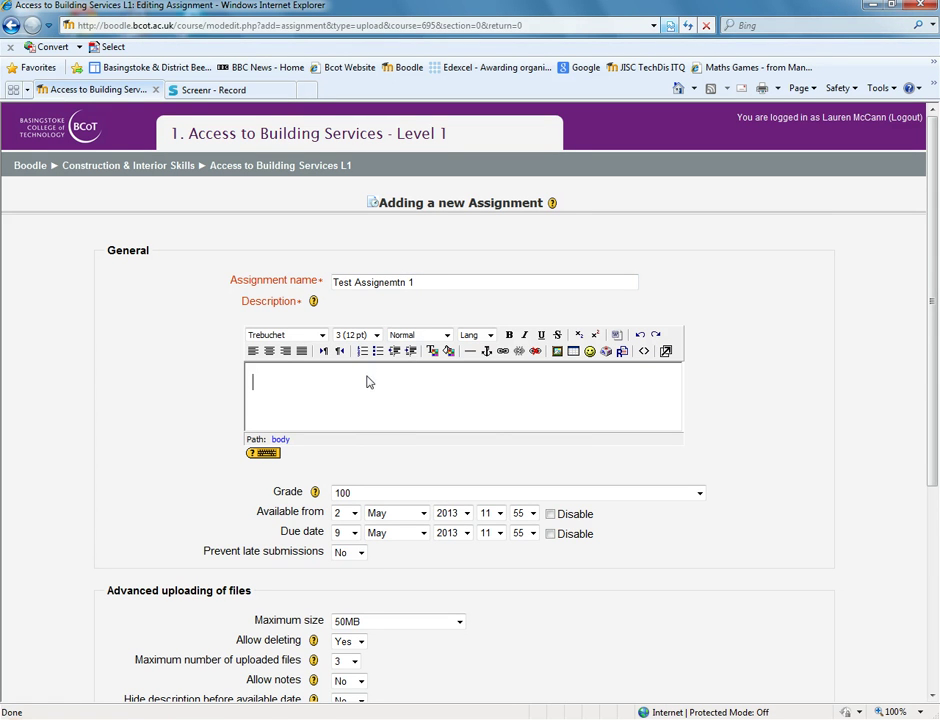
{"action": "right_click", "coordinate": [367, 378]}
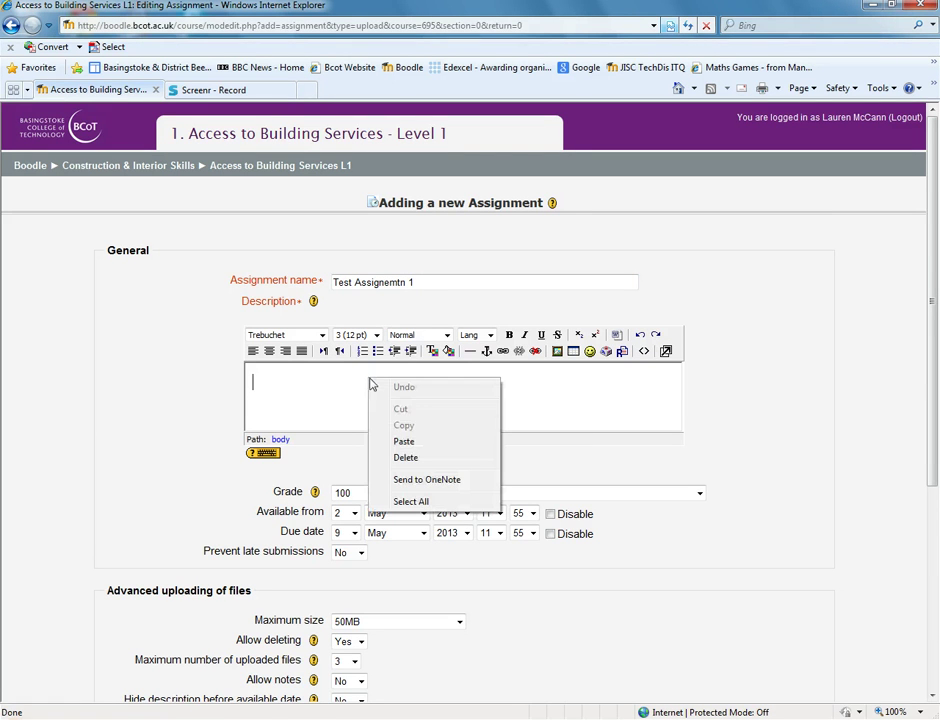
{"action": "left_click", "coordinate": [403, 443]}
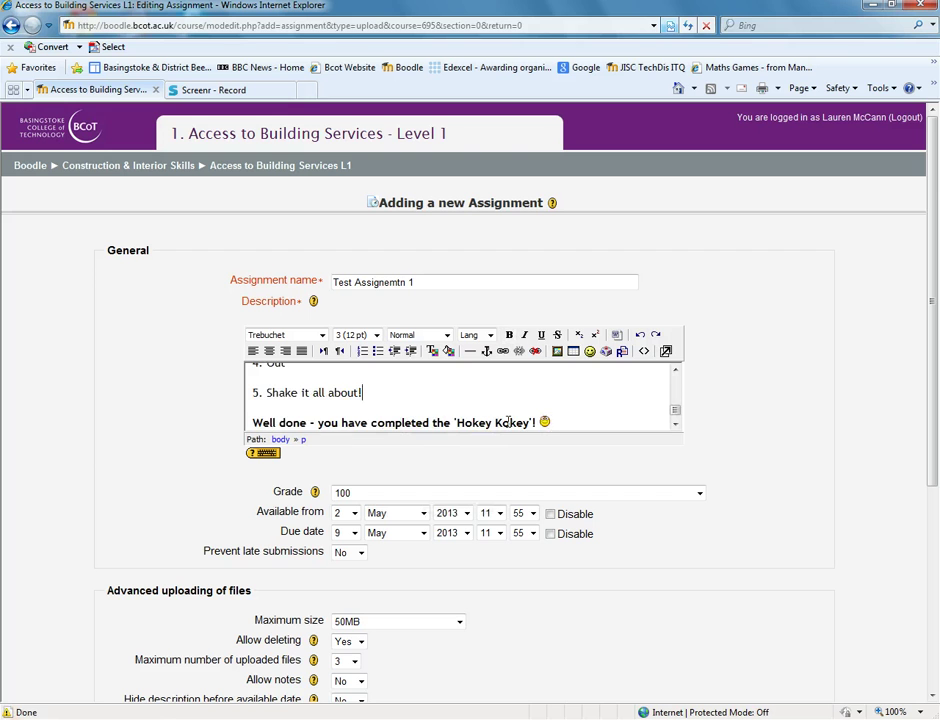
{"action": "scroll", "coordinate": [508, 422], "scroll_direction": "up", "scroll_amount": 5}
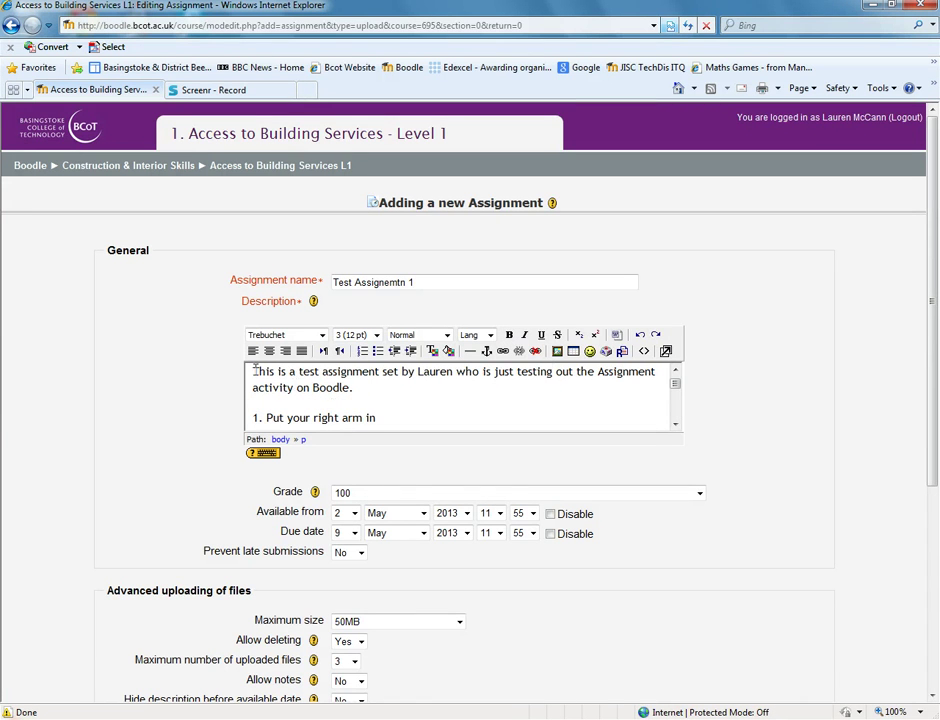
{"action": "scroll", "coordinate": [516, 378], "scroll_direction": "down", "scroll_amount": 1}
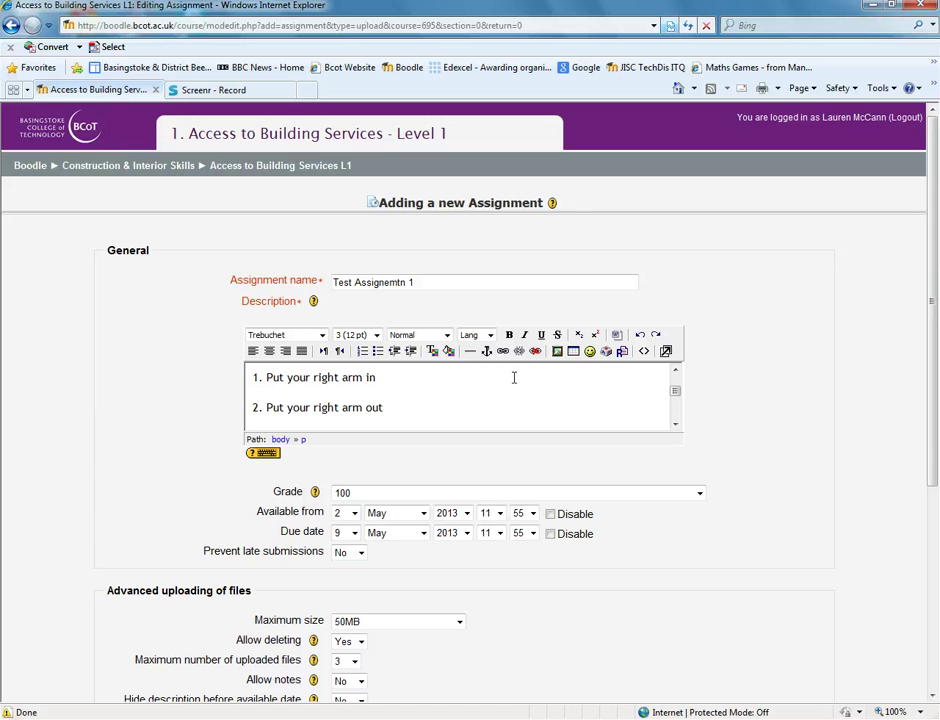
{"action": "scroll", "coordinate": [514, 380], "scroll_direction": "down", "scroll_amount": 3}
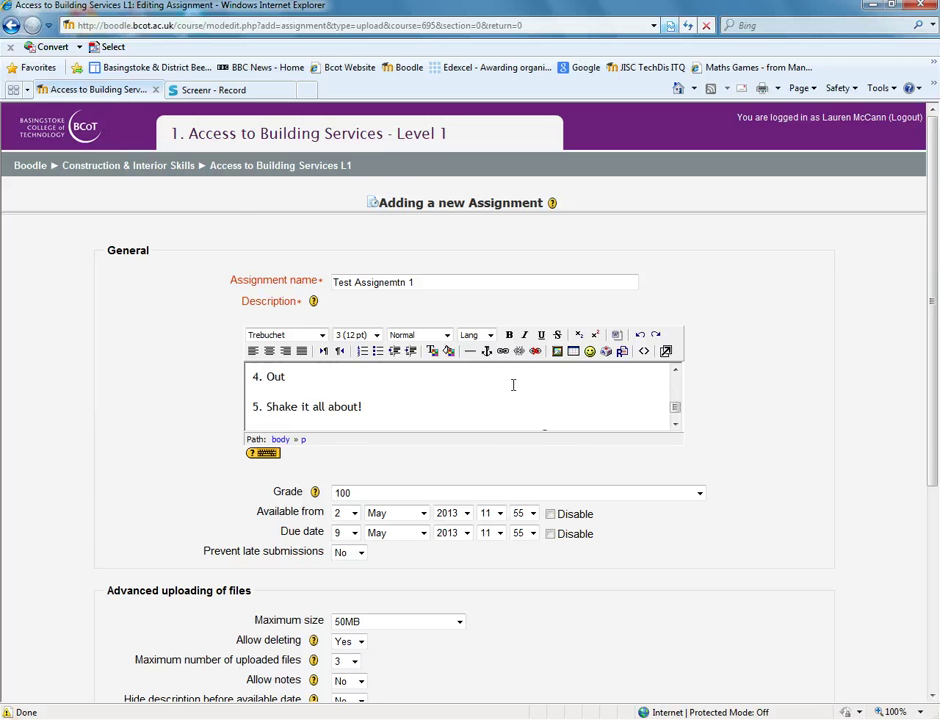
{"action": "scroll", "coordinate": [513, 384], "scroll_direction": "down", "scroll_amount": 3}
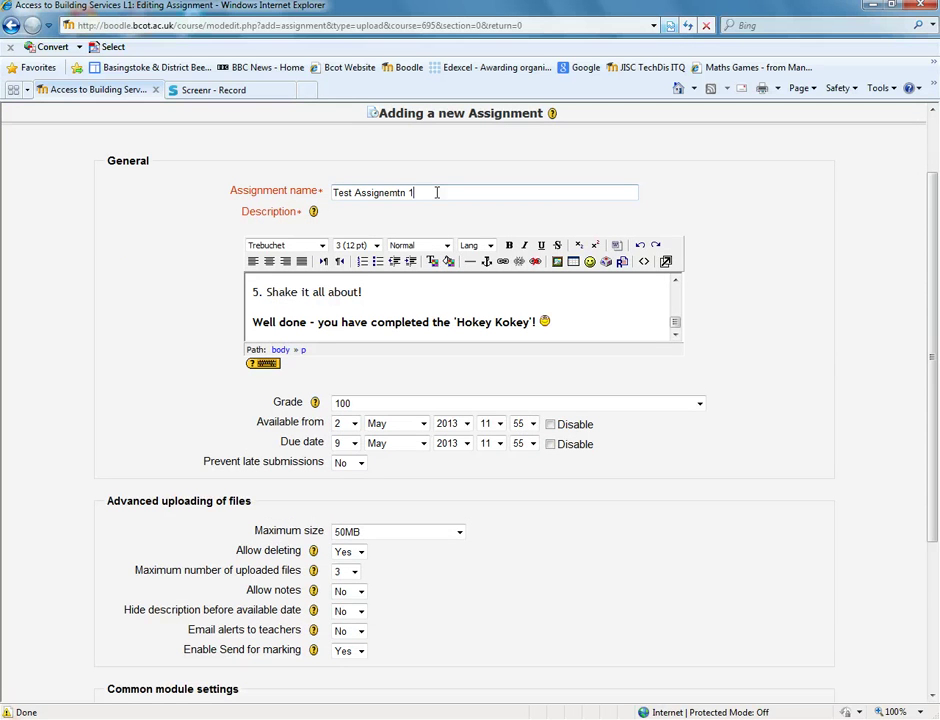
Set the Grade to the 'Not Completed, Not Submitted, Extension, Referred, Pass, Merit, Distinction' scale
{"action": "left_click", "coordinate": [435, 297]}
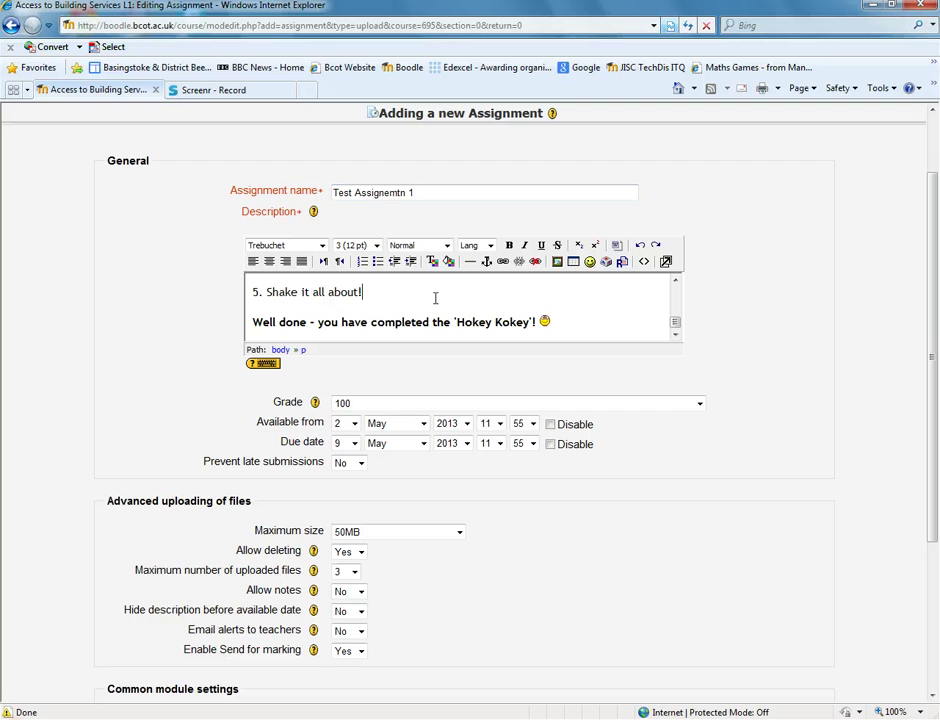
{"action": "left_click", "coordinate": [700, 405]}
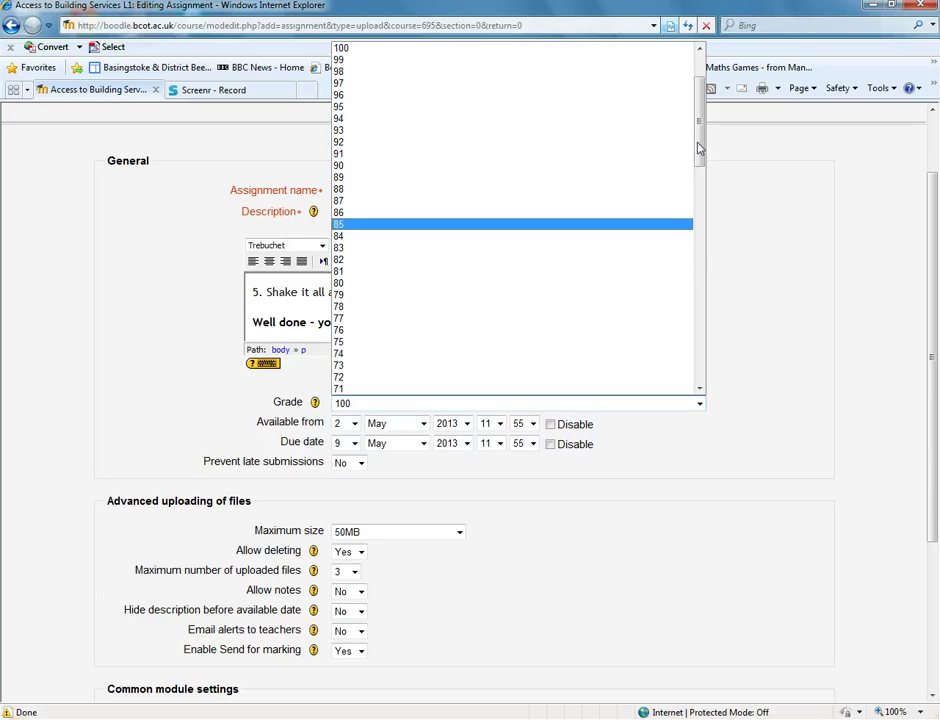
{"action": "left_click_drag", "start_coordinate": [699, 148], "coordinate": [699, 100]}
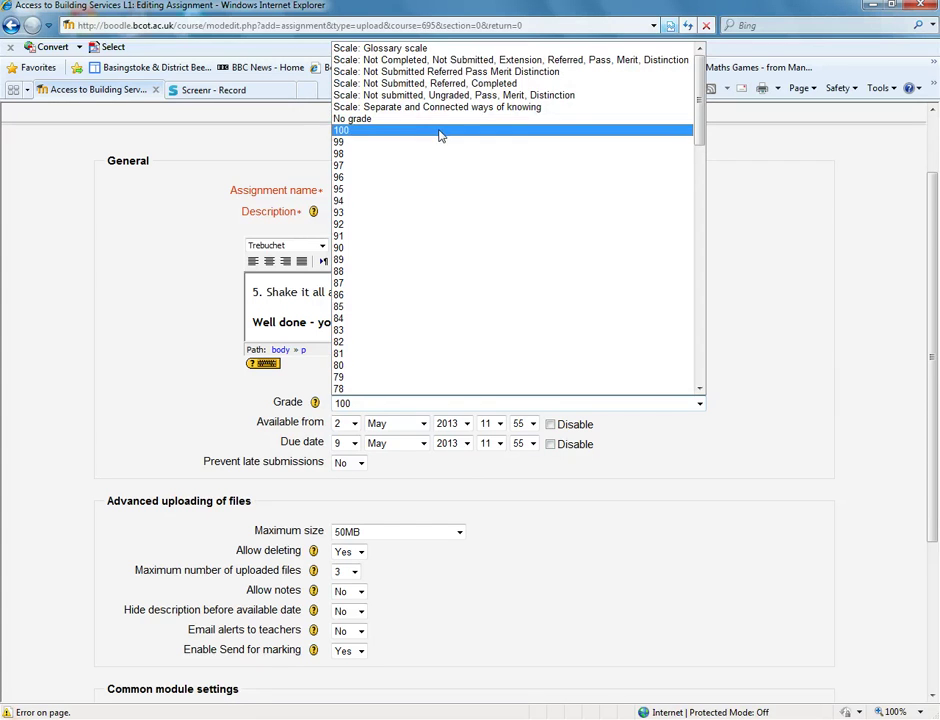
{"action": "left_click", "coordinate": [447, 62]}
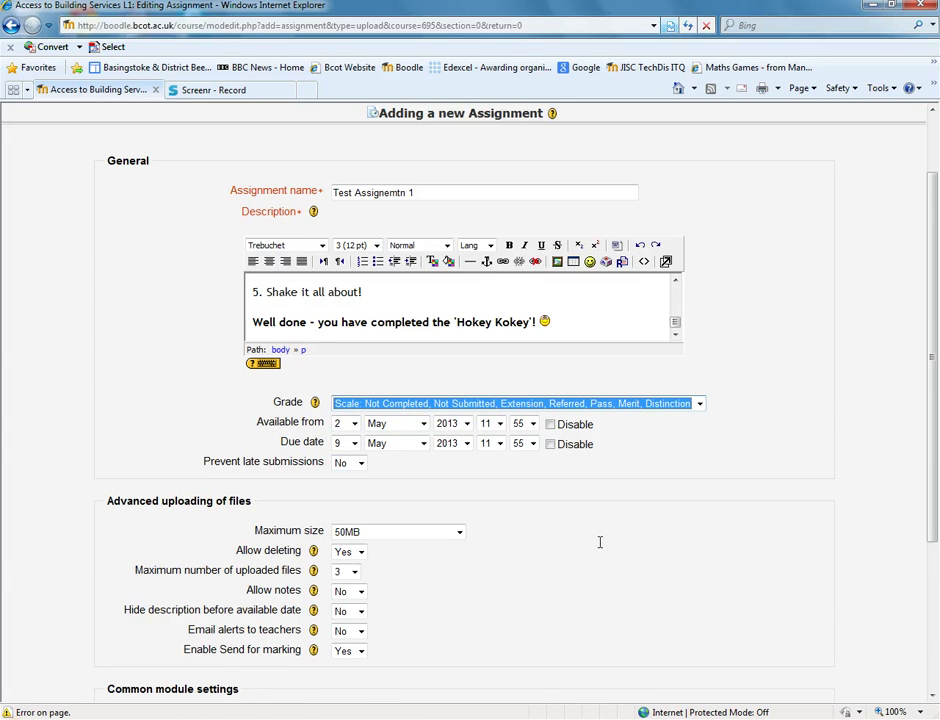
{"action": "scroll", "coordinate": [600, 542], "scroll_direction": "down", "scroll_amount": 2}
{"action": "scroll", "coordinate": [605, 535], "scroll_direction": "down", "scroll_amount": 2}
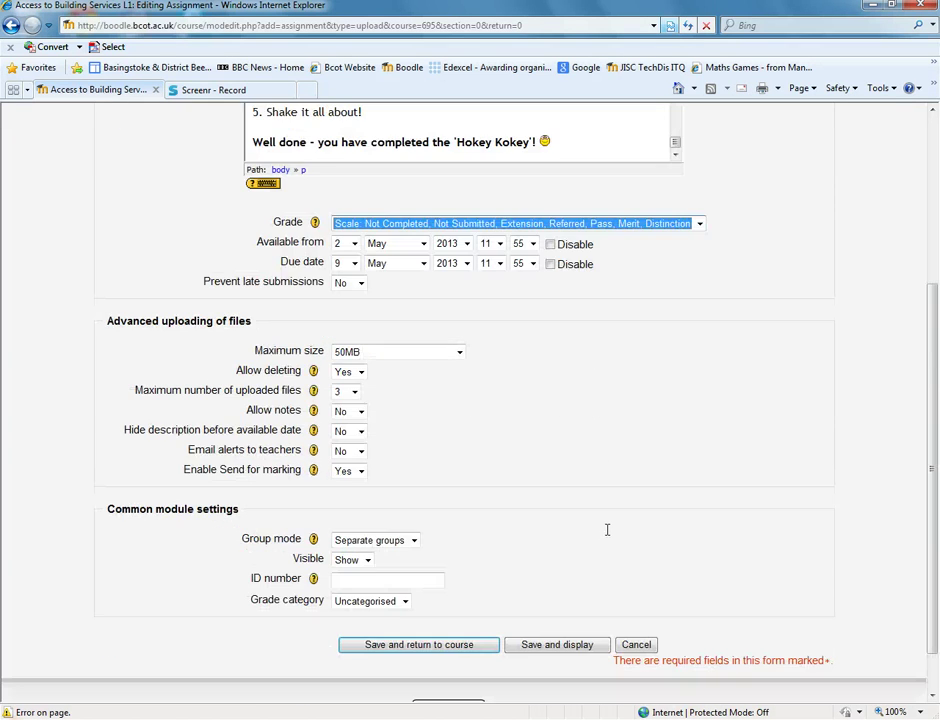
Set Maximum number of uploaded files to 2 and Allow notes to Yes
{"action": "left_click", "coordinate": [355, 391]}
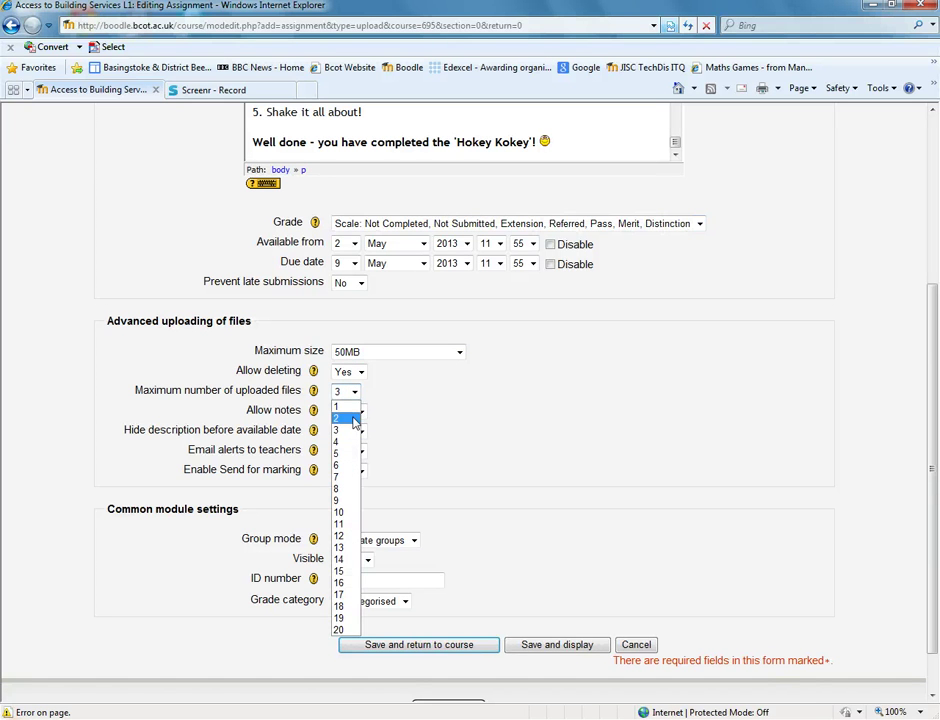
{"action": "left_click", "coordinate": [353, 420]}
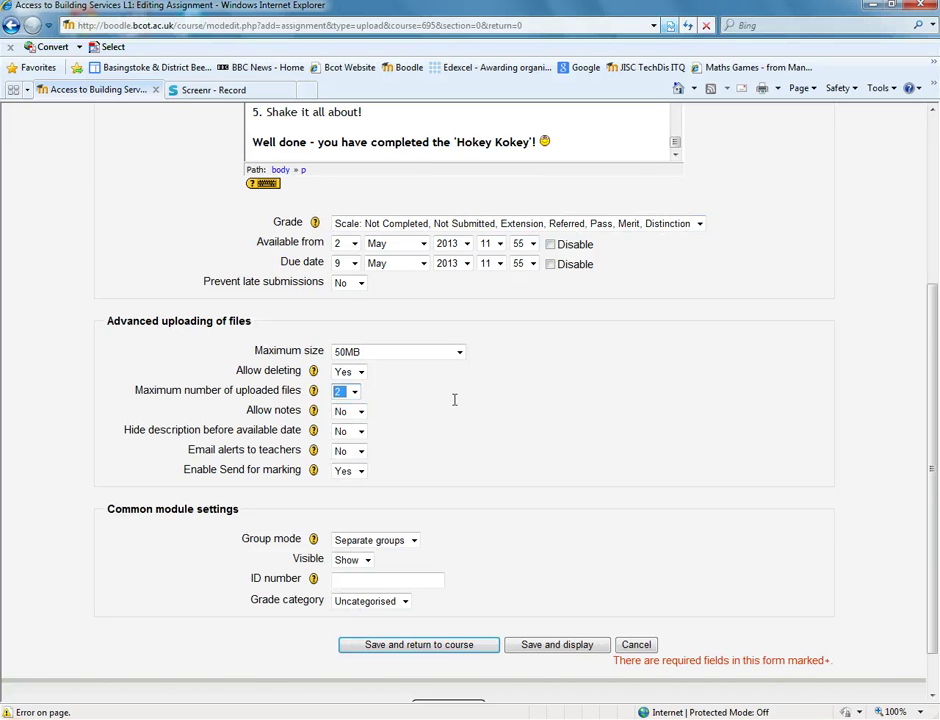
{"action": "left_click", "coordinate": [360, 411]}
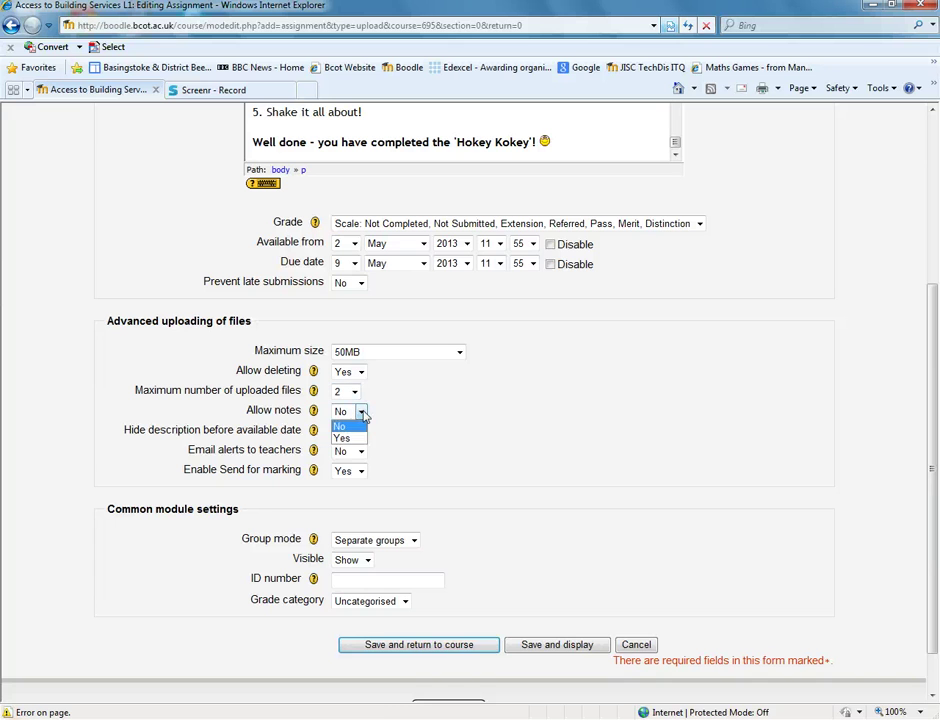
{"action": "left_click", "coordinate": [361, 438]}
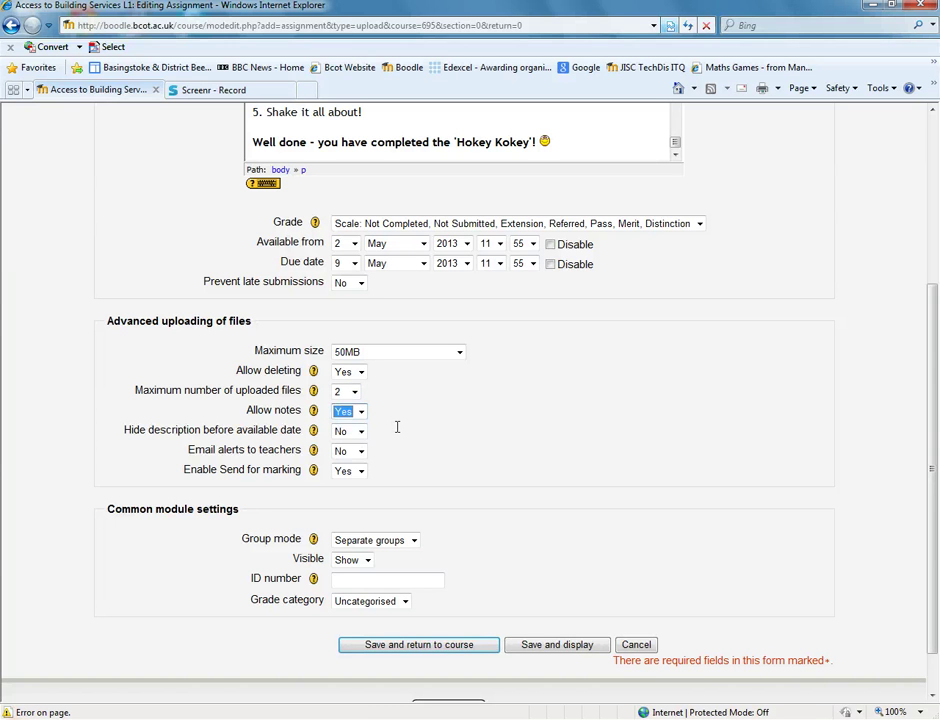
{"action": "left_click", "coordinate": [397, 427]}
{"action": "scroll", "coordinate": [474, 459], "scroll_direction": "down", "scroll_amount": 2}
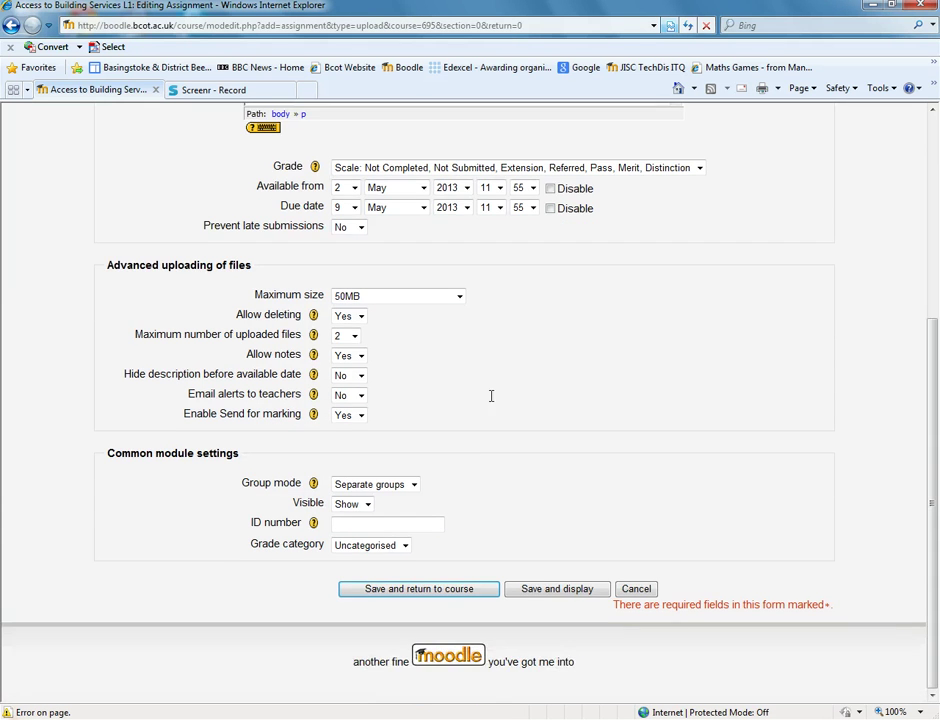
{"action": "scroll", "coordinate": [491, 371], "scroll_direction": "up", "scroll_amount": 3}
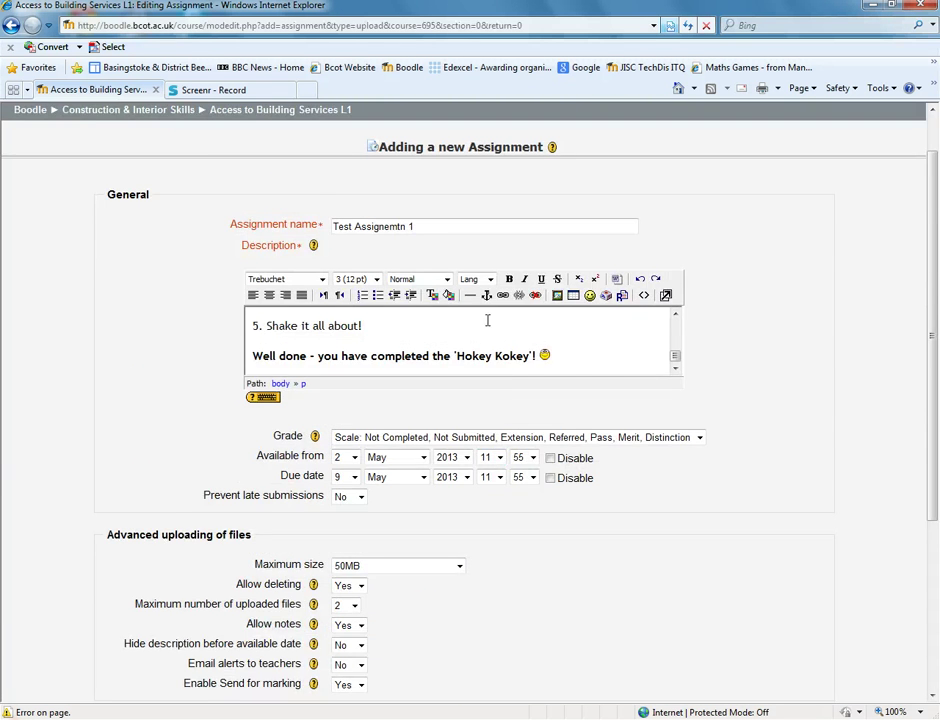
{"action": "scroll", "coordinate": [497, 298], "scroll_direction": "down", "scroll_amount": 3}
Save and return to the course, turn editing off, and find the assignment in Introduction
{"action": "left_click", "coordinate": [448, 592]}
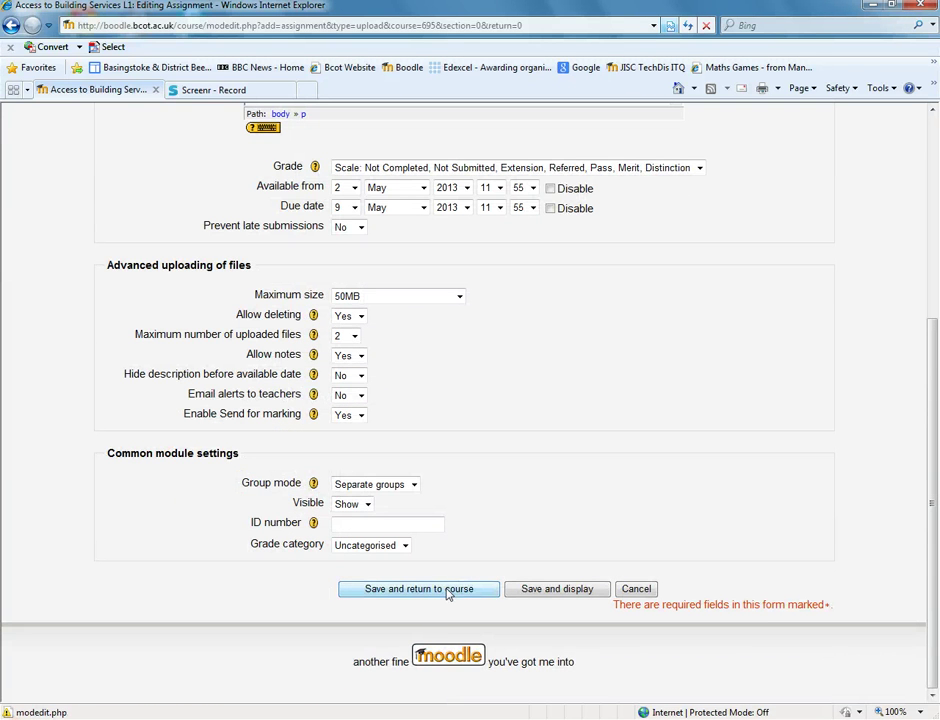
{"action": "left_click", "coordinate": [451, 591]}
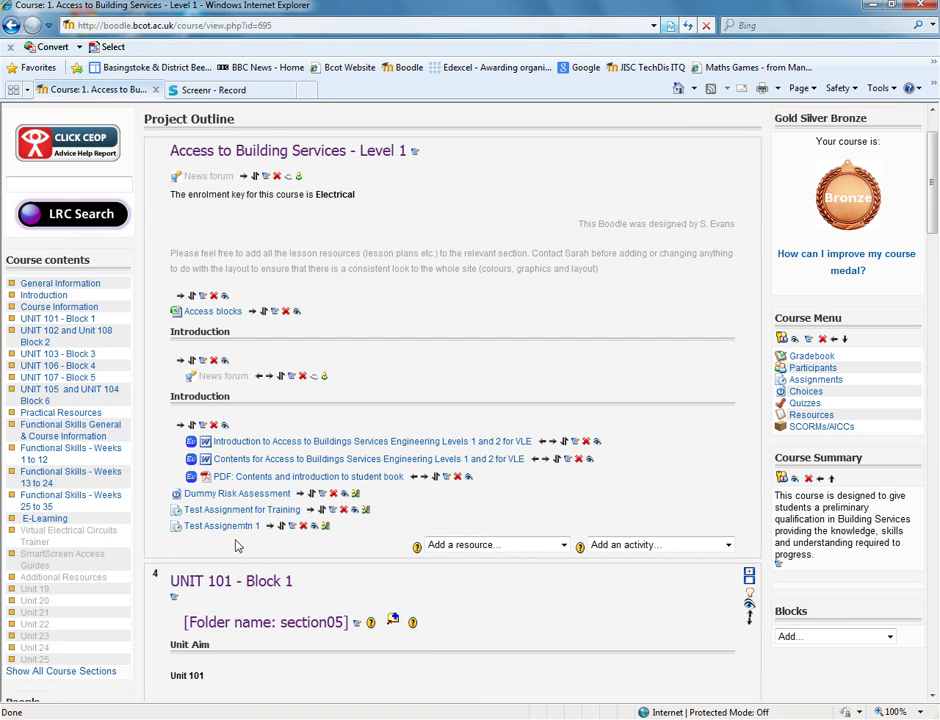
{"action": "scroll", "coordinate": [320, 527], "scroll_direction": "up", "scroll_amount": 2}
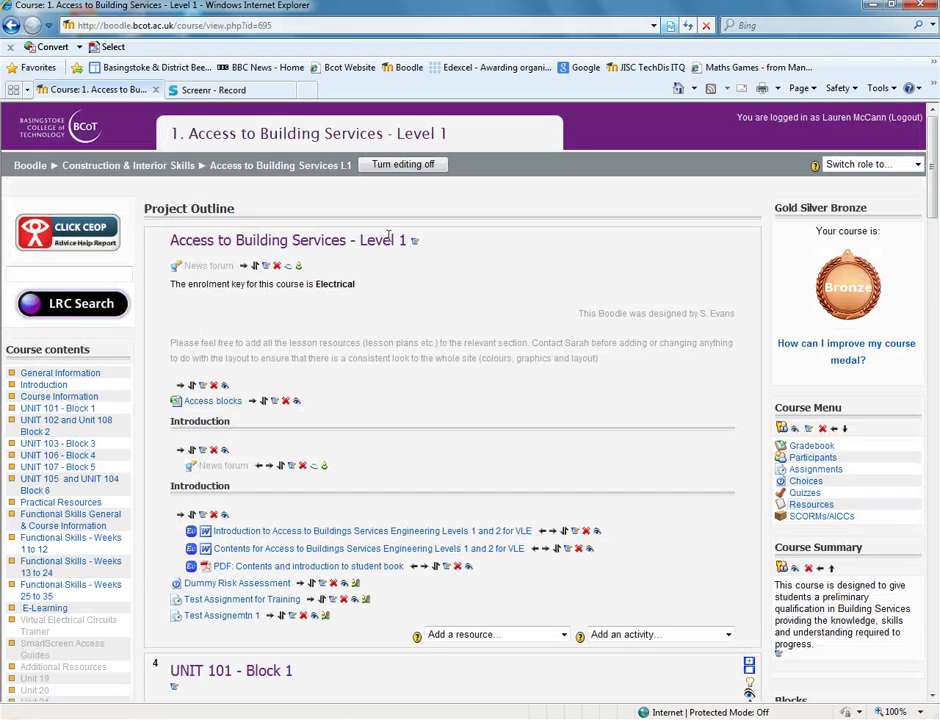
{"action": "left_click", "coordinate": [403, 164]}
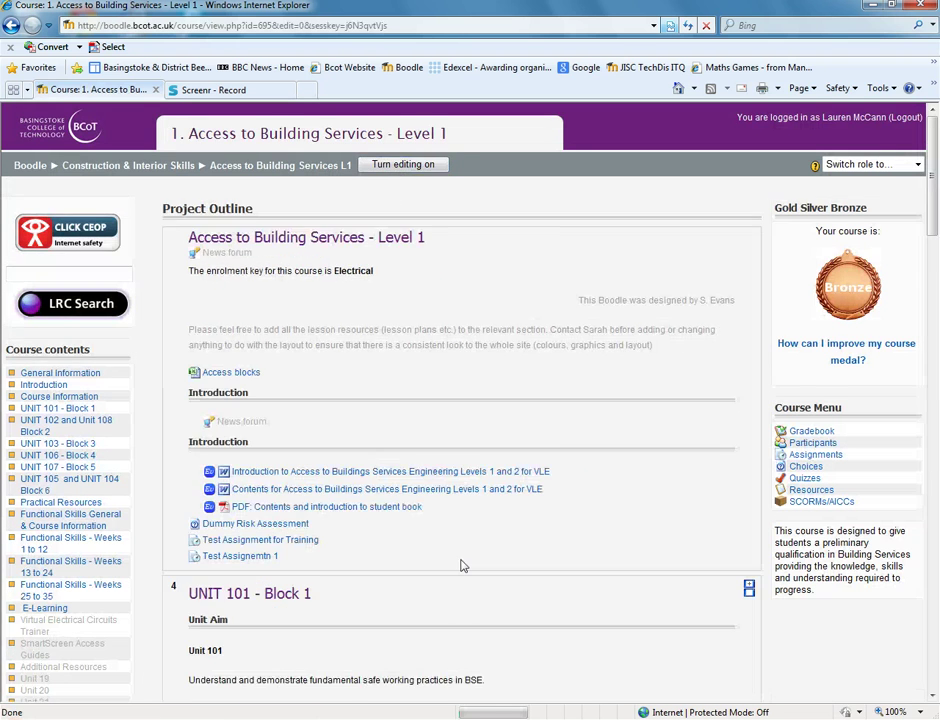
{"action": "scroll", "coordinate": [462, 562], "scroll_direction": "down", "scroll_amount": 3}
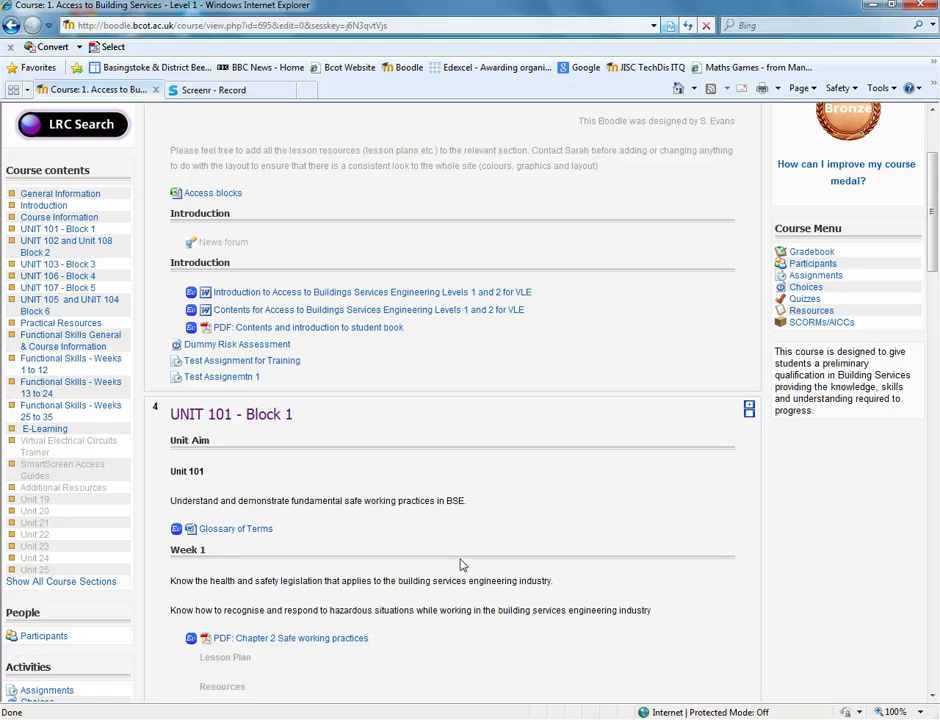
Open Test Assignemtn 1 and review its instructions, dates and 50MB upload area
{"action": "left_click", "coordinate": [235, 377]}
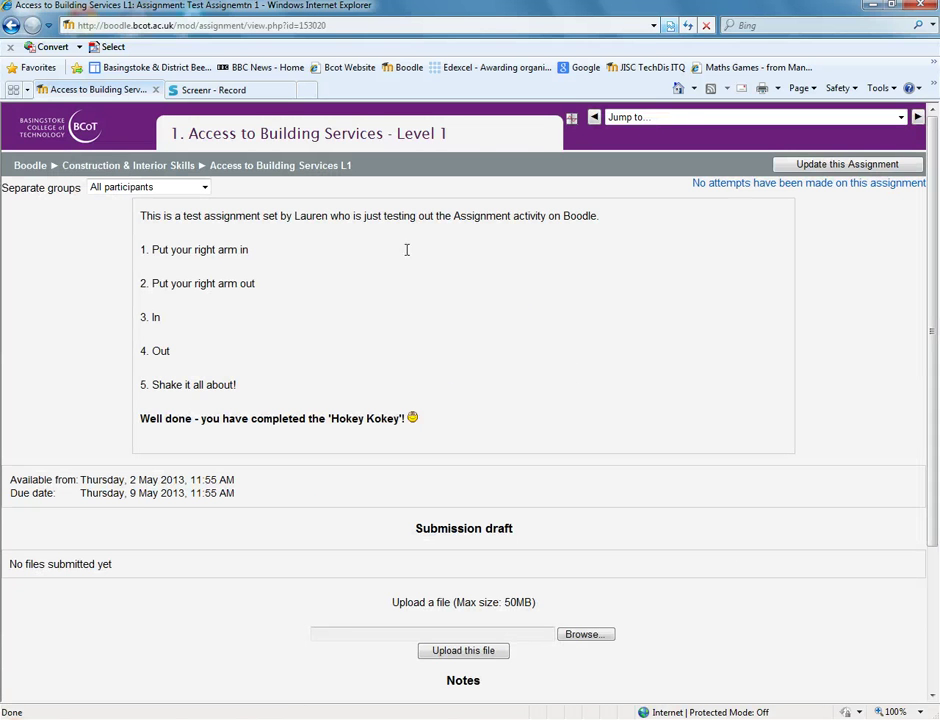
{"action": "scroll", "coordinate": [495, 397], "scroll_direction": "down", "scroll_amount": 2}
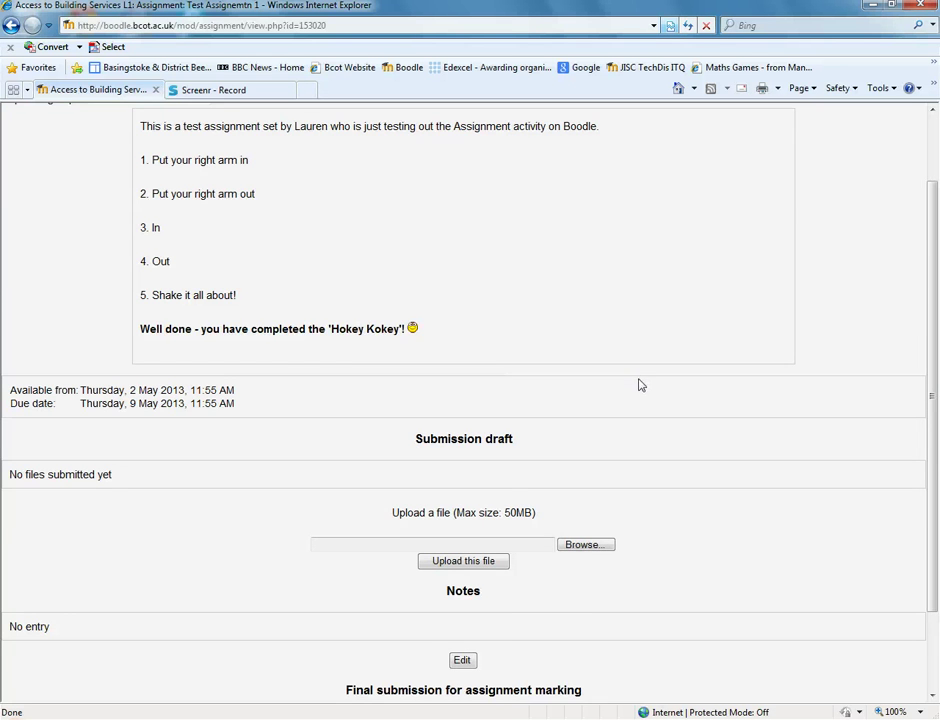
{"action": "scroll", "coordinate": [640, 384], "scroll_direction": "down", "scroll_amount": 2}
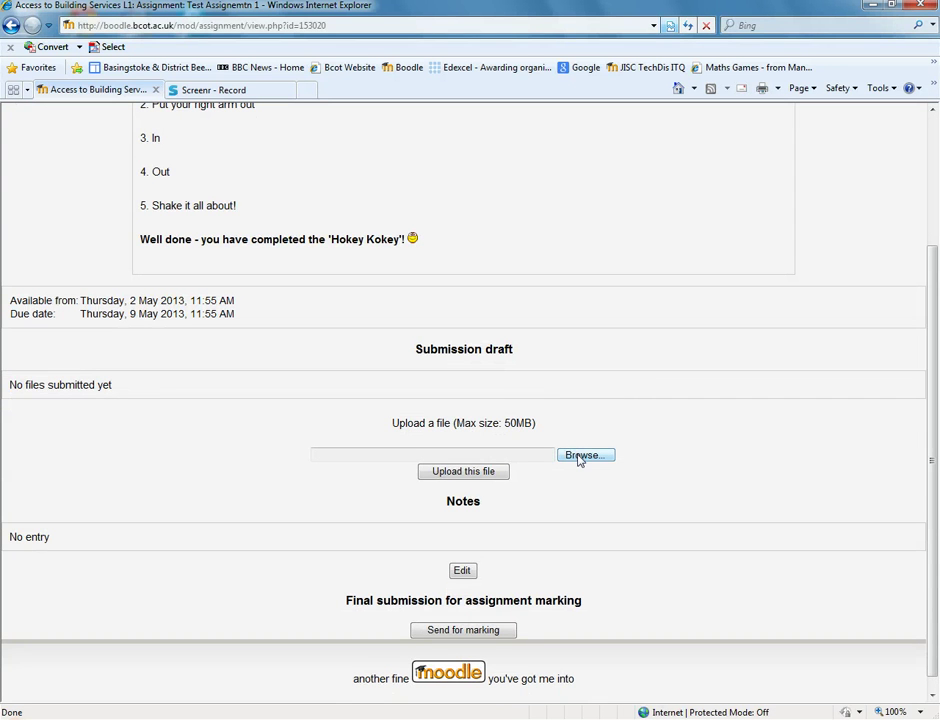